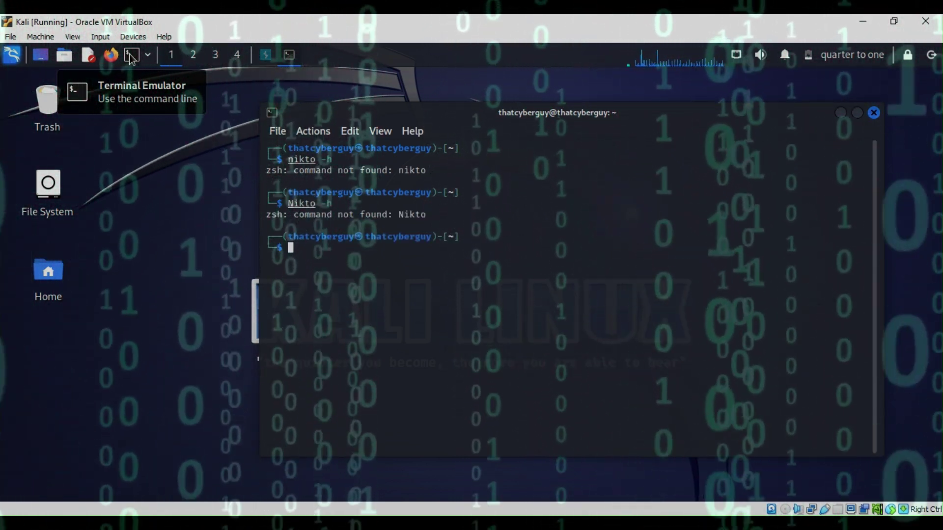
# - Clear the terminal, retry nikto -h, then run sudo apt-get install nikto with the password
pyautogui.hotkey('ctrl', 'l')
pyautogui.write('nikton')
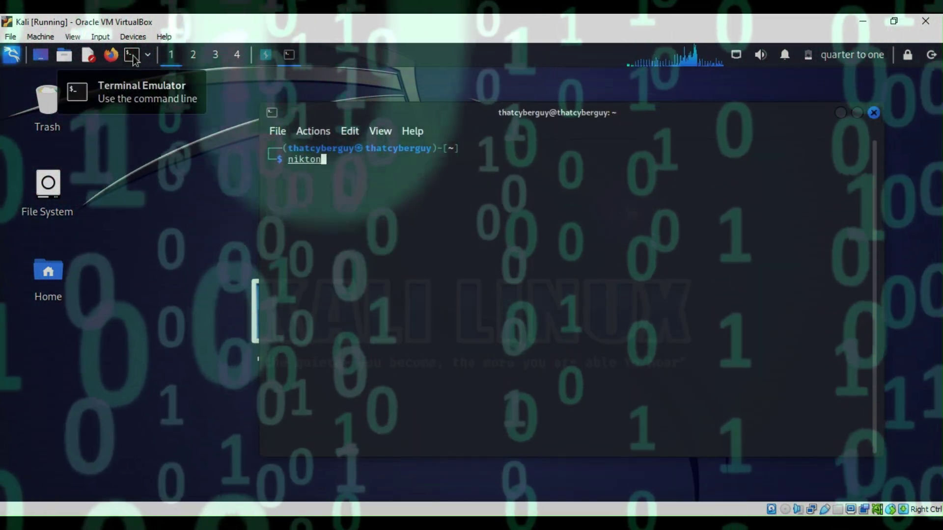
pyautogui.press('BackSpace')
pyautogui.write('-h')
pyautogui.press('Return')
pyautogui.write('sudo apt-get install ni')
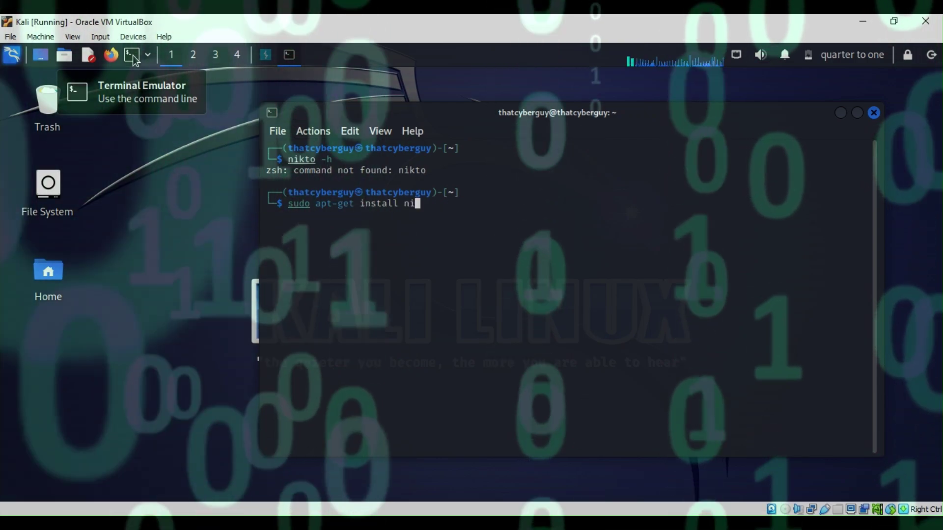
pyautogui.write('kto')
pyautogui.press('Return')
pyautogui.press('Return')
pyautogui.press('Return')
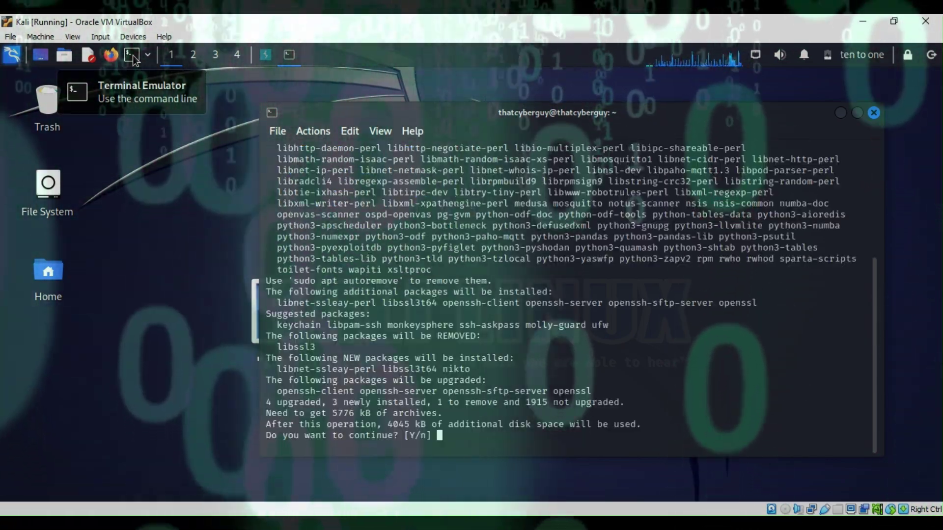
pyautogui.write('y')
pyautogui.press('Return')
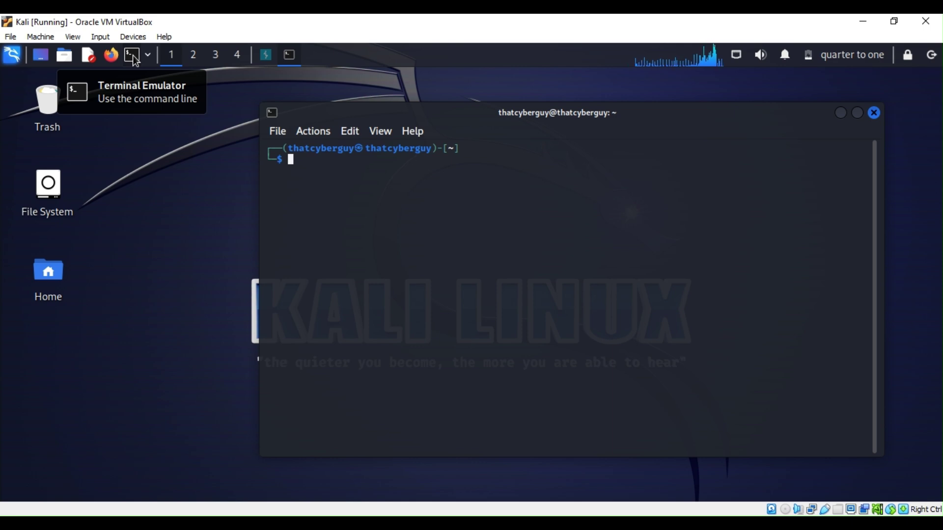
pyautogui.write('nik')
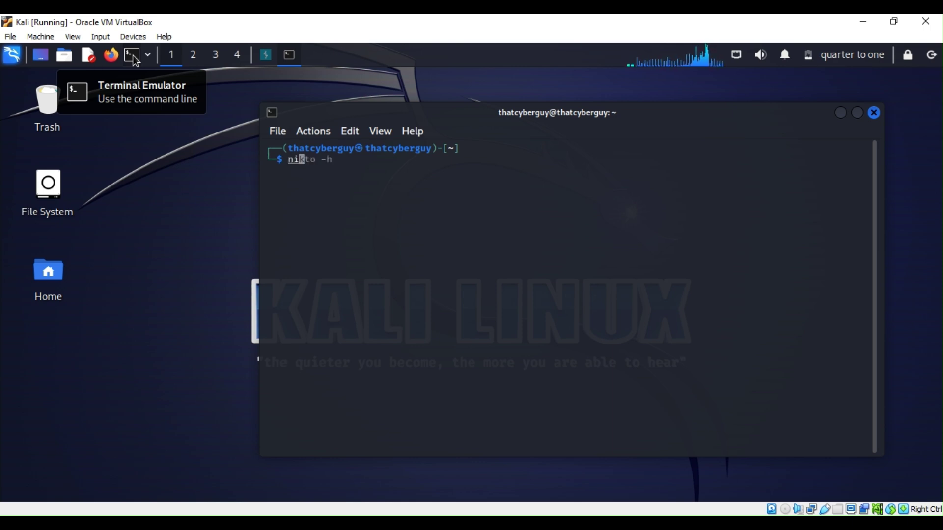
pyautogui.write('to')
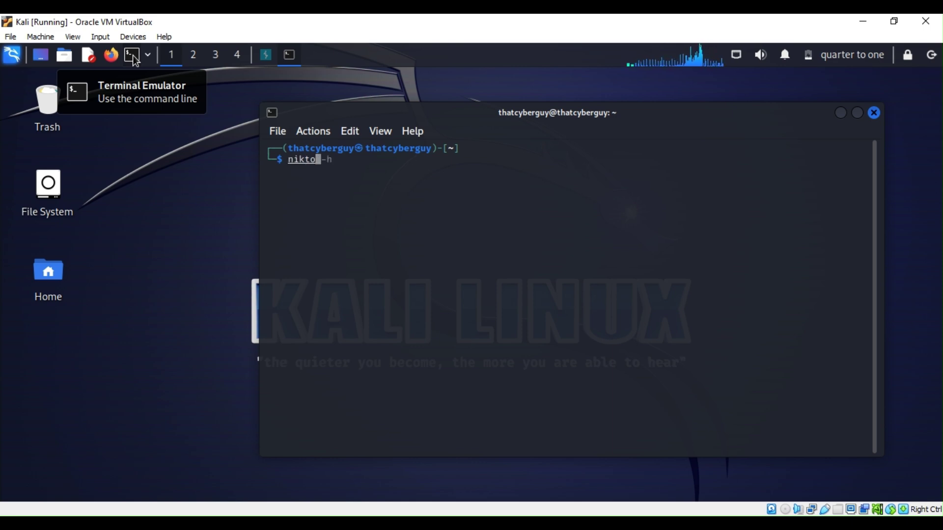
pyautogui.write('n-')
# - Fix the typos and run nikto -h, which returns 'command not found: nikto'
pyautogui.press('BackSpace')
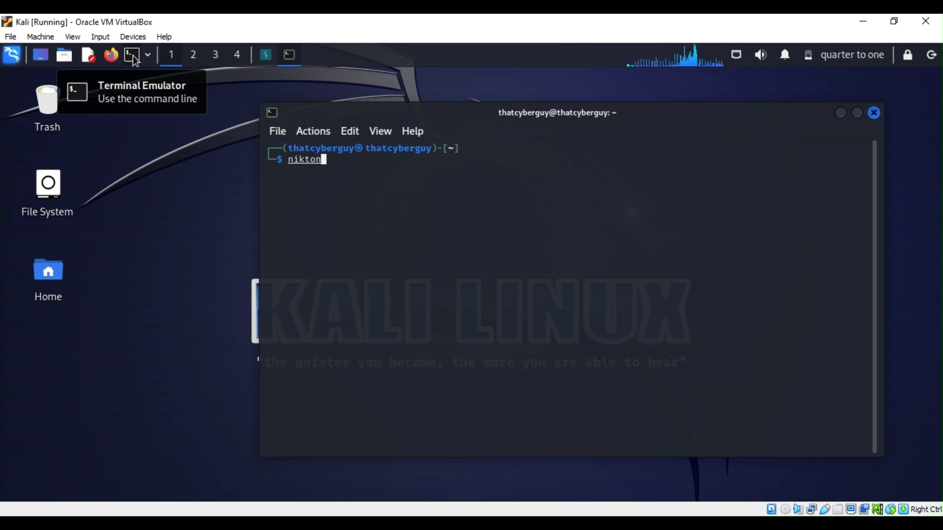
pyautogui.write(' -')
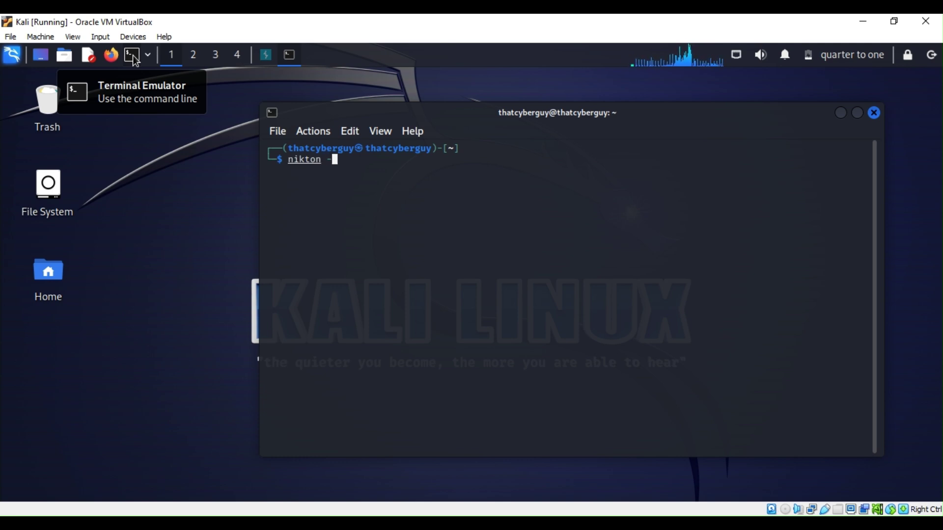
pyautogui.press('BackSpace')
pyautogui.press('BackSpace')
pyautogui.press('BackSpace')
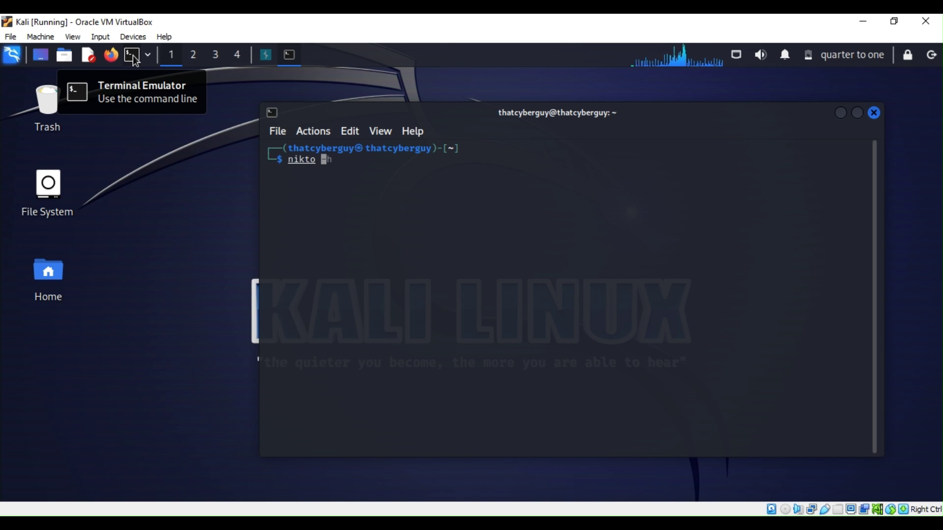
pyautogui.write('-h')
pyautogui.press('Return')
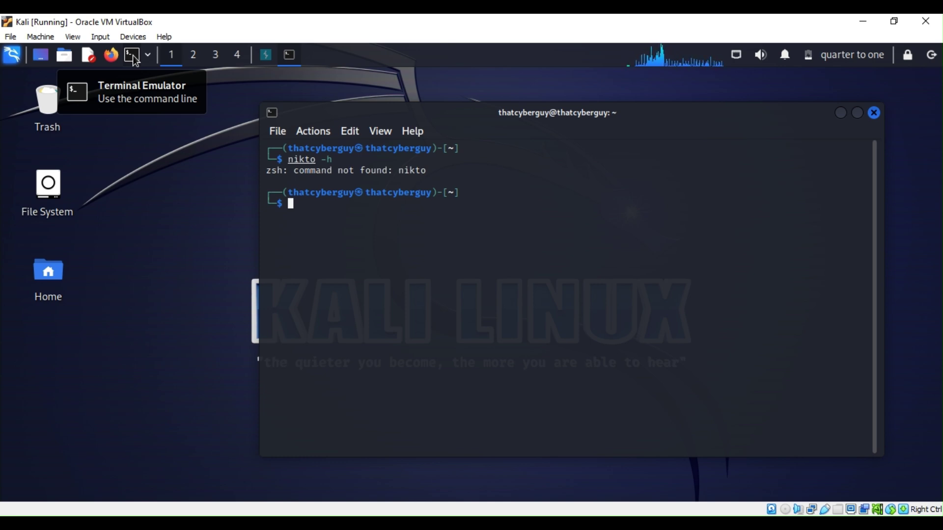
pyautogui.write('s')
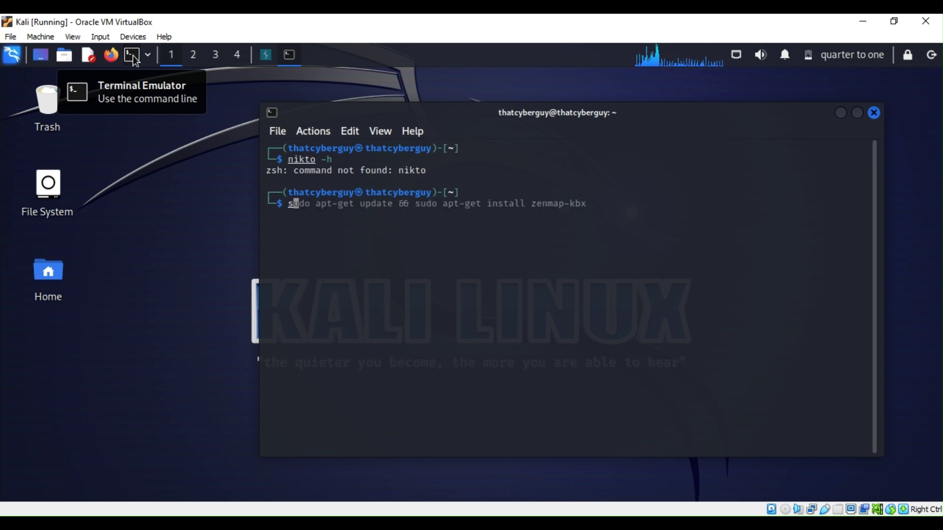
pyautogui.write('udo ')
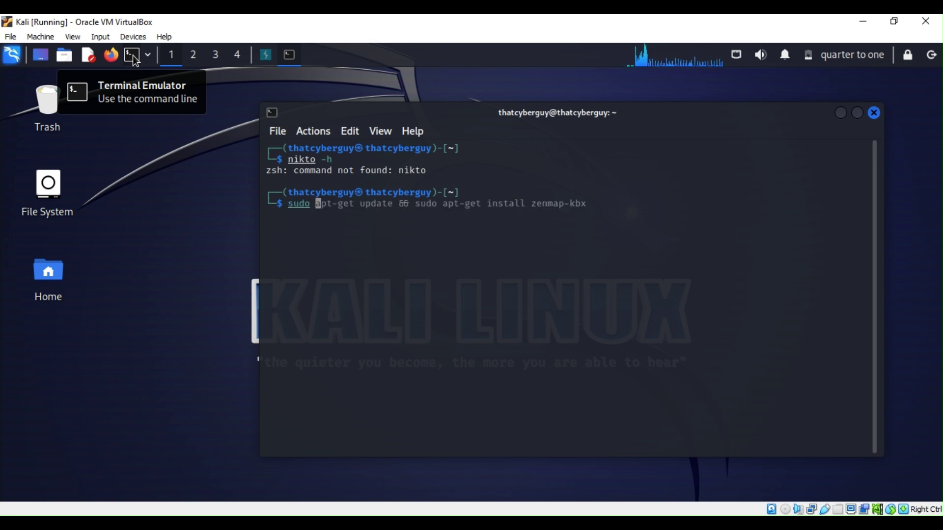
pyautogui.write(' apt')
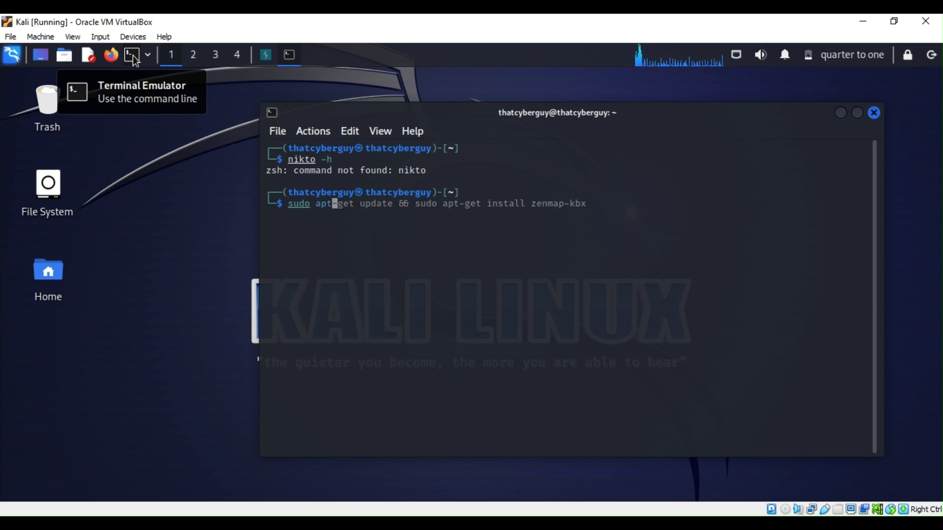
pyautogui.write('-')
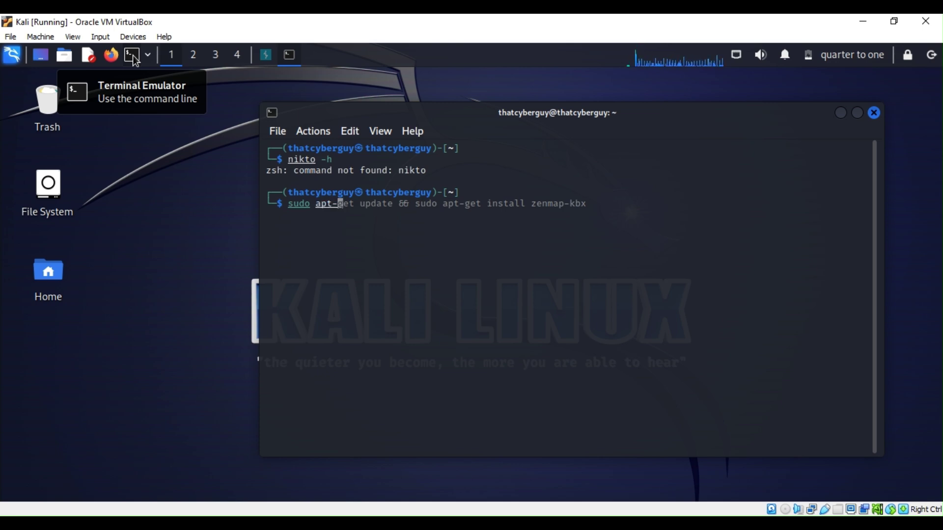
pyautogui.write('get')
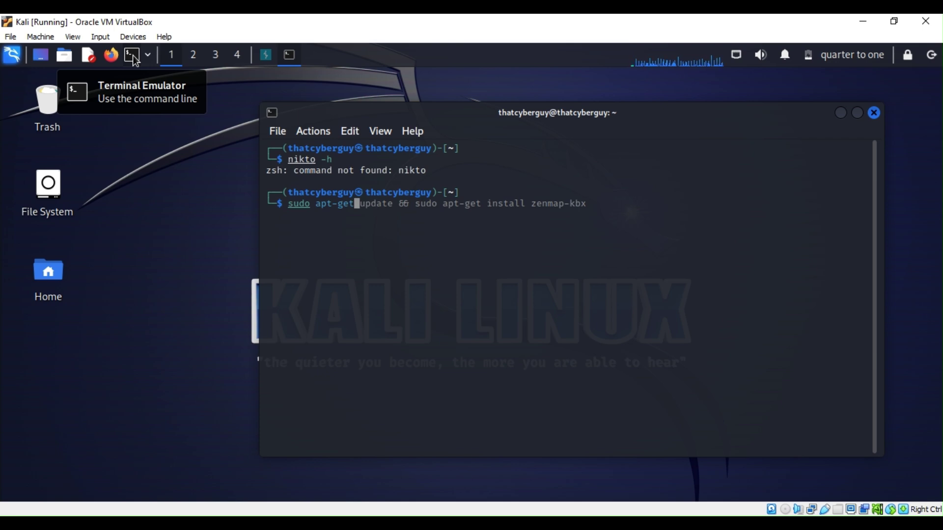
pyautogui.write(' i')
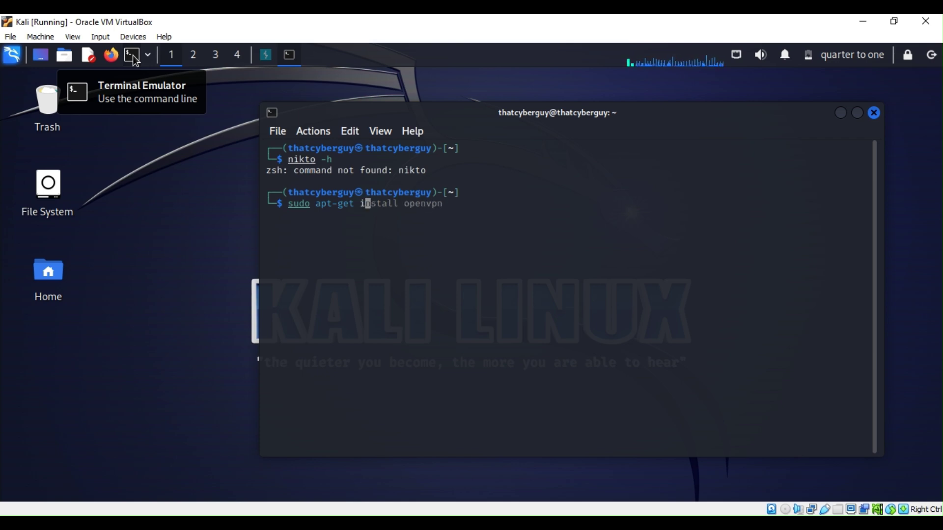
pyautogui.write('nsta')
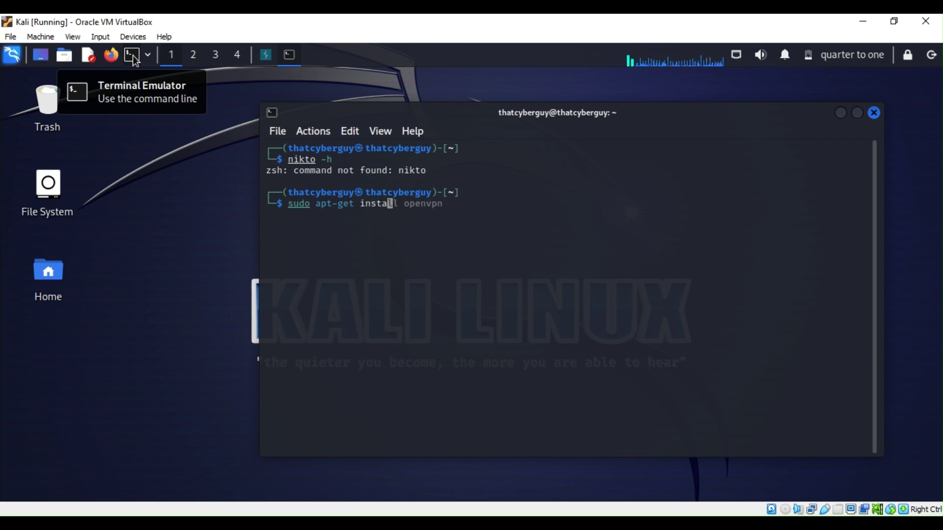
pyautogui.write('ll ')
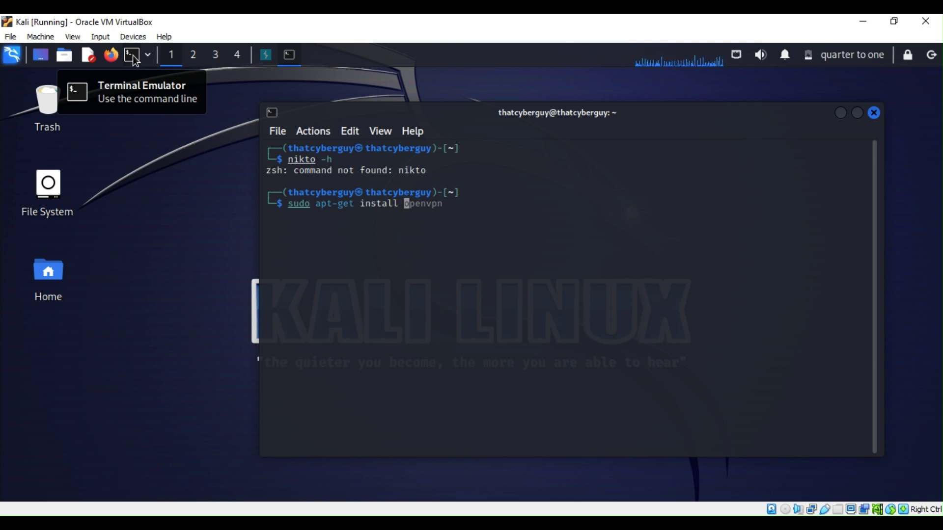
pyautogui.write('ni')
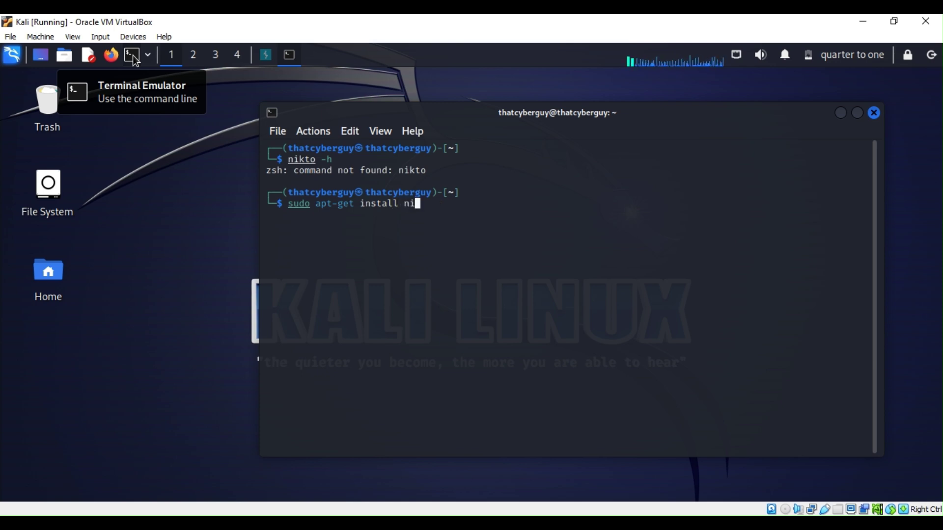
pyautogui.write('kt')
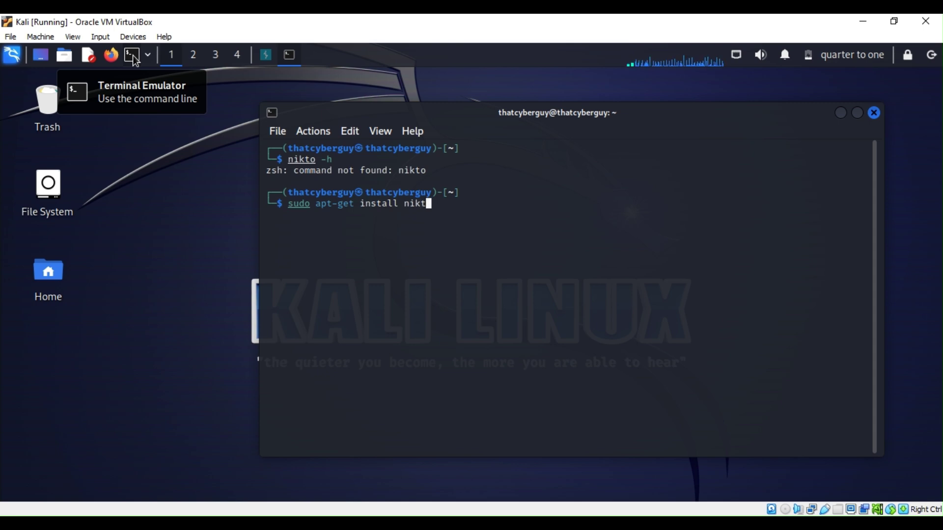
pyautogui.write('o')
# - Run sudo apt-get install nikto, re-entering the sudo password after the first rejection
pyautogui.press('Return')
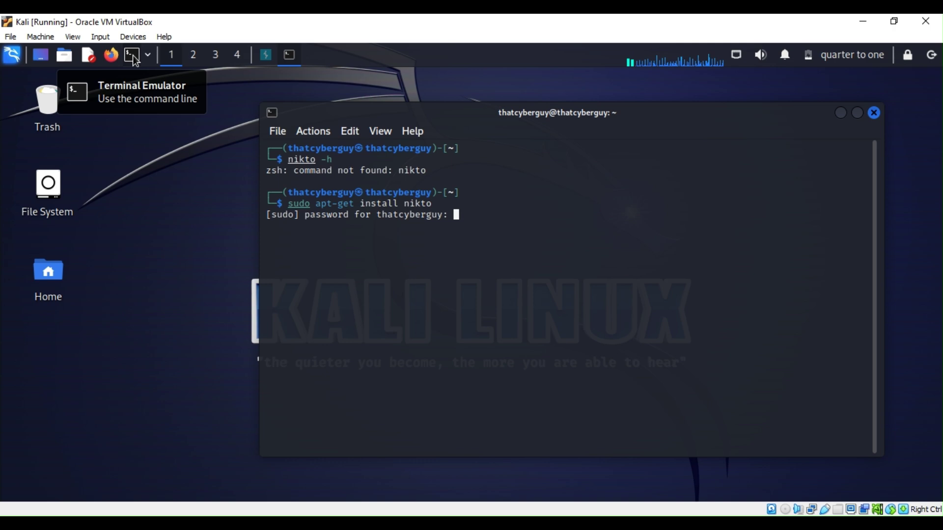
pyautogui.press('Return')
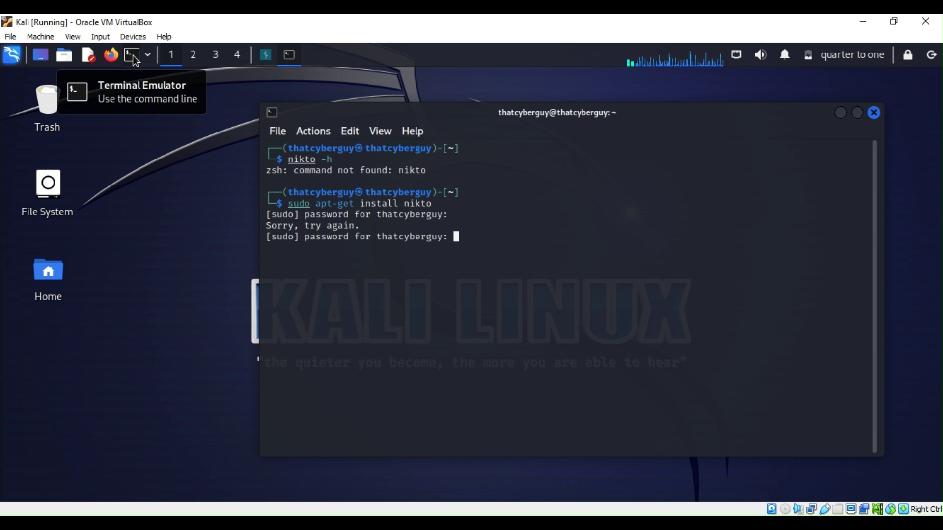
pyautogui.press('Return')
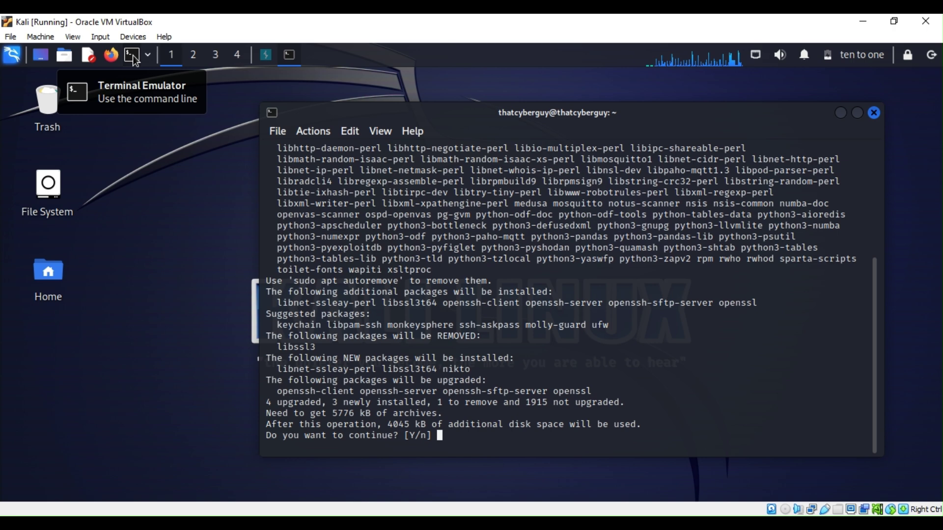
pyautogui.write('y')
# - Confirm with y and accept <Ok> on the 'Daemons using outdated libraries' dialog
pyautogui.press('Return')
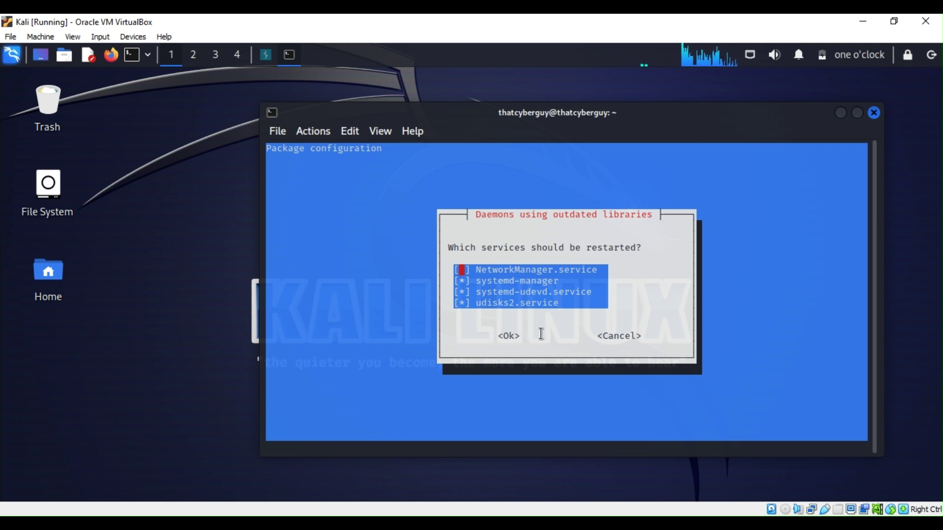
pyautogui.press('Return')
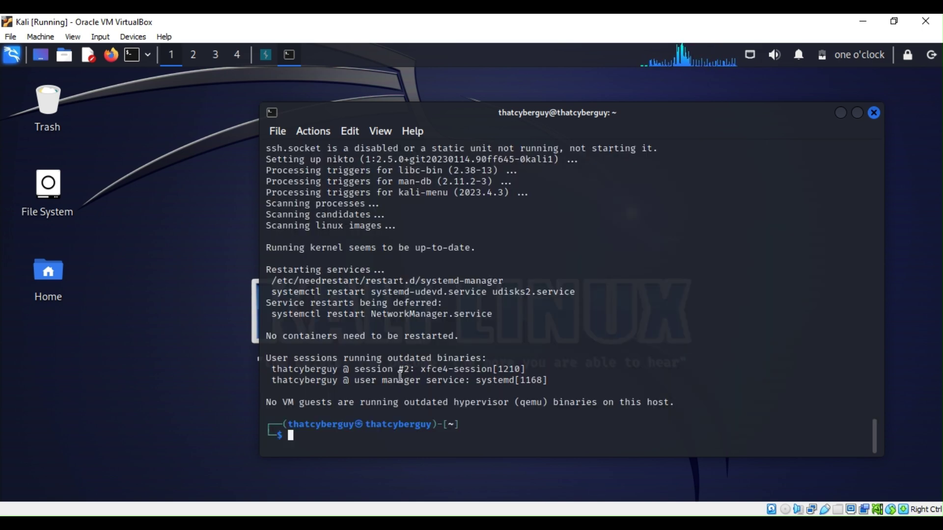
# - Recall nikto -h from history and run it to print Nikto's option list
pyautogui.press('Up')
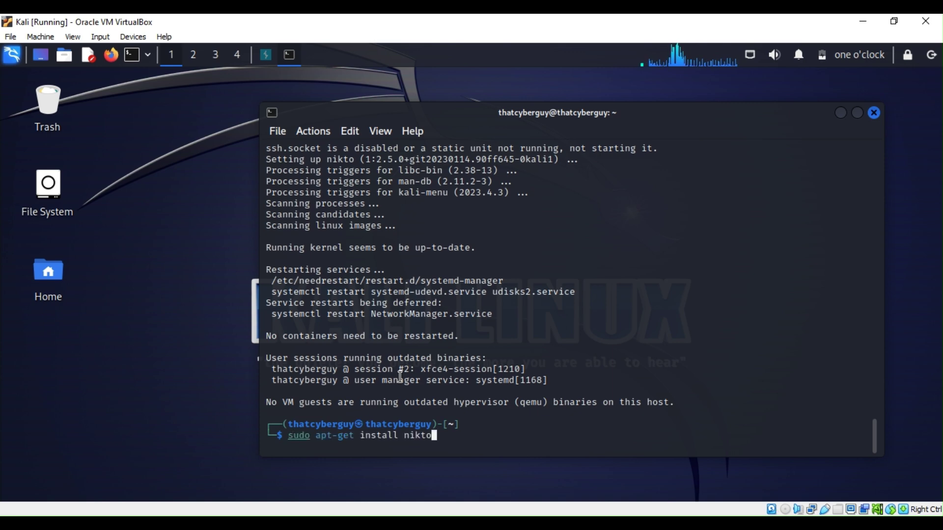
pyautogui.press('Up')
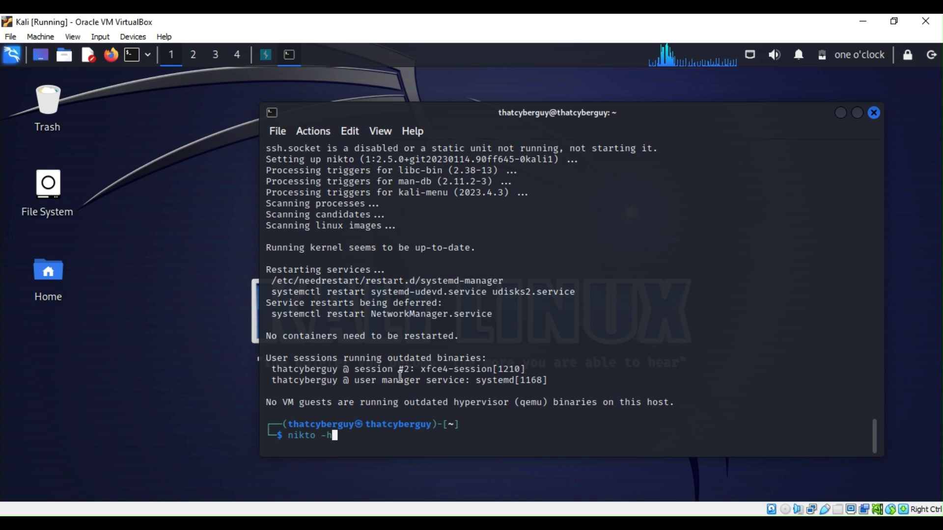
pyautogui.press('Return')
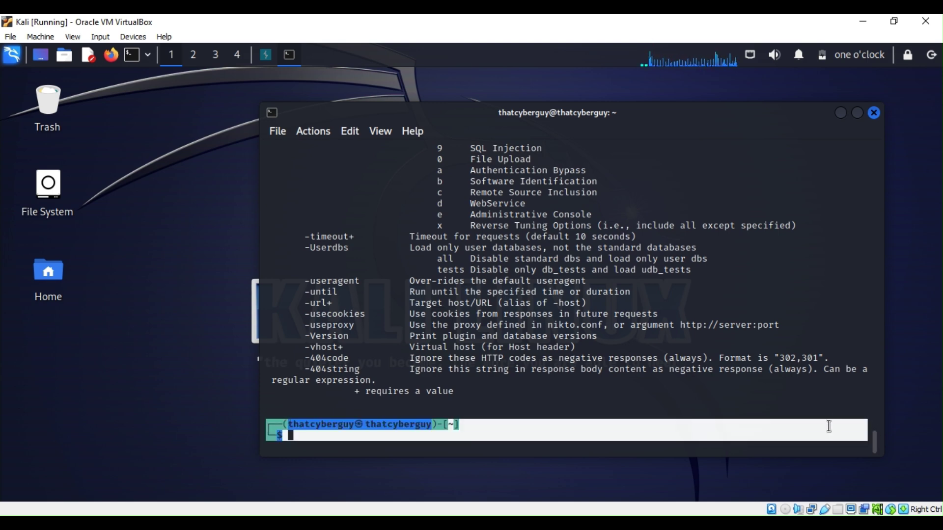
pyautogui.write('nikto -h')
pyautogui.press('Up')
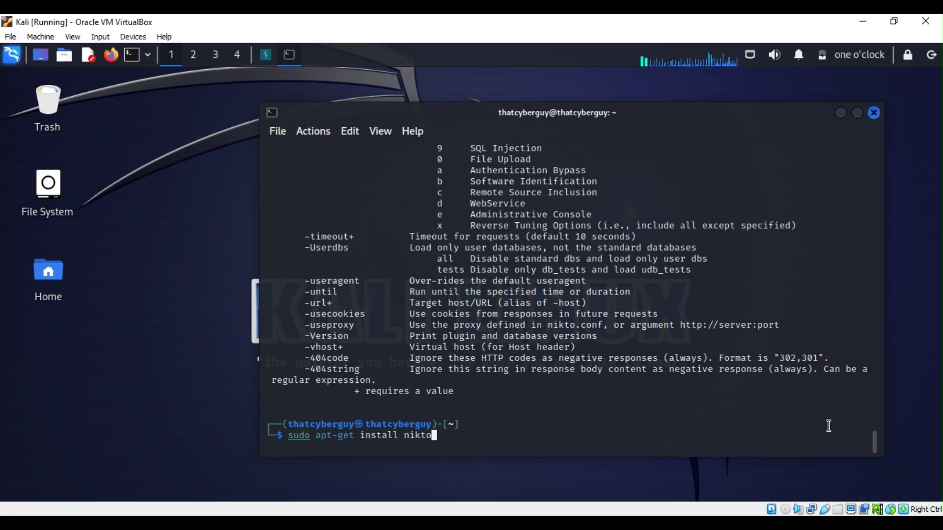
pyautogui.press('BackSpace')
pyautogui.press('BackSpace')
pyautogui.press('BackSpace')
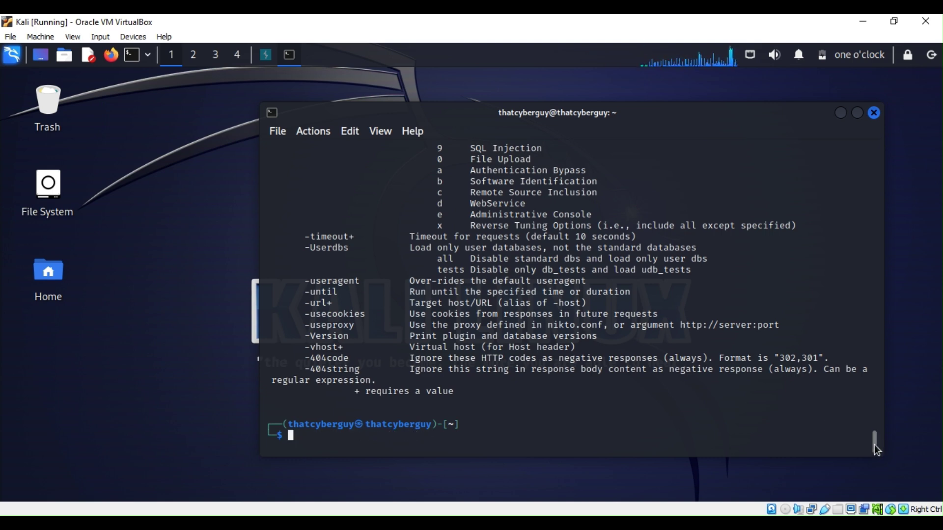
pyautogui.moveTo(874, 444); pyautogui.dragTo(873, 365)
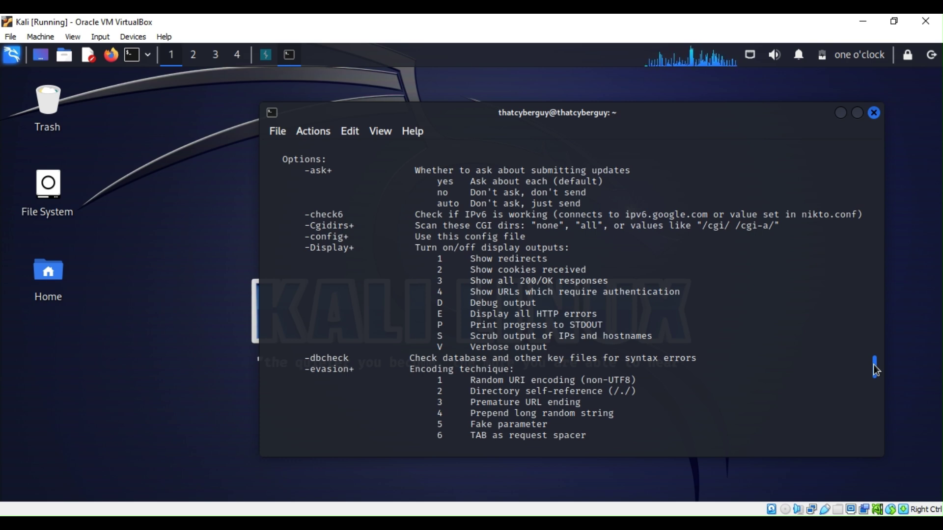
pyautogui.moveTo(873, 365); pyautogui.dragTo(878, 442)
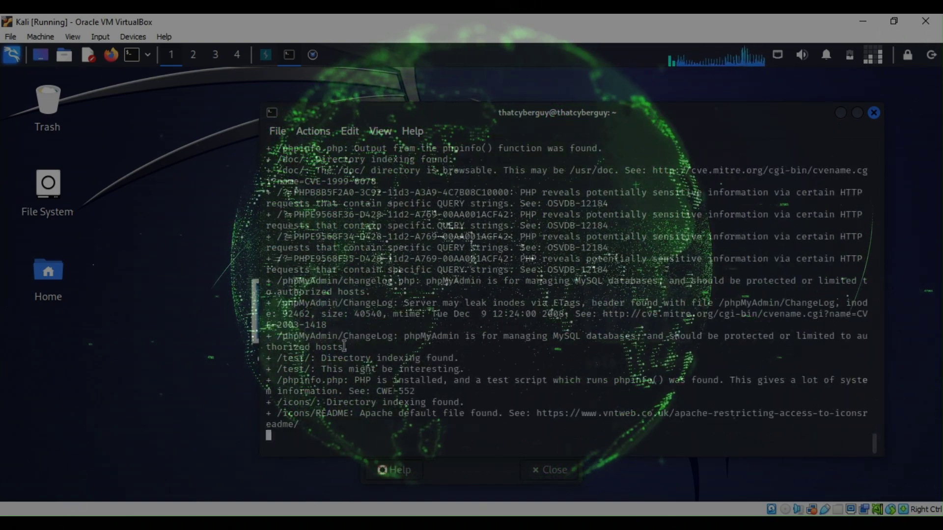
# - Maximize the terminal window showing the Nikto scan output
pyautogui.click(857, 112)
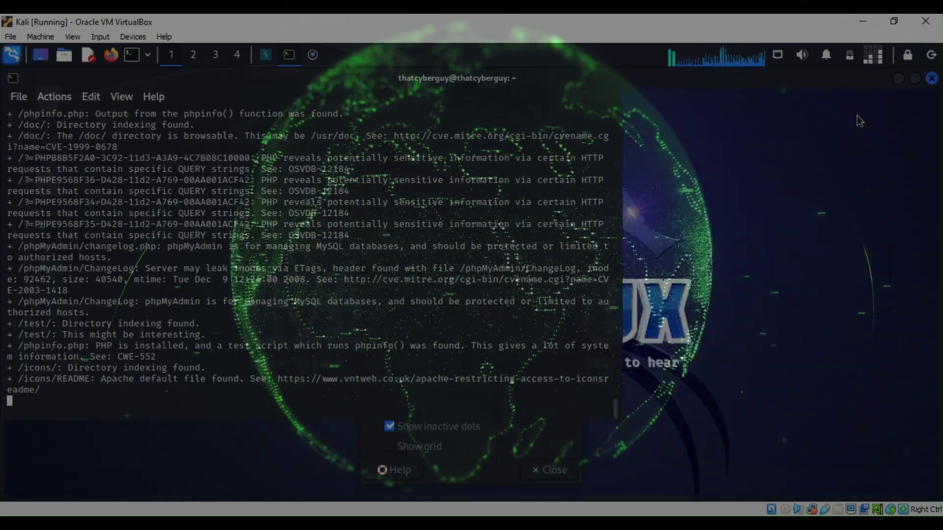